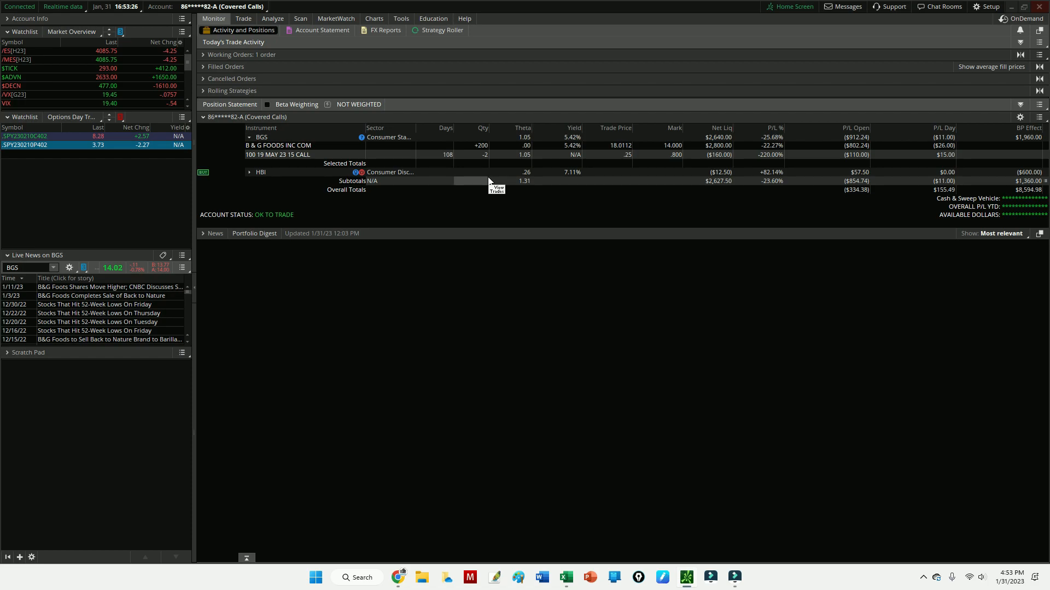
- Examine the BGS position's stock and short call legs in the position statement, leaving the position collapsed
left_click(250, 137)
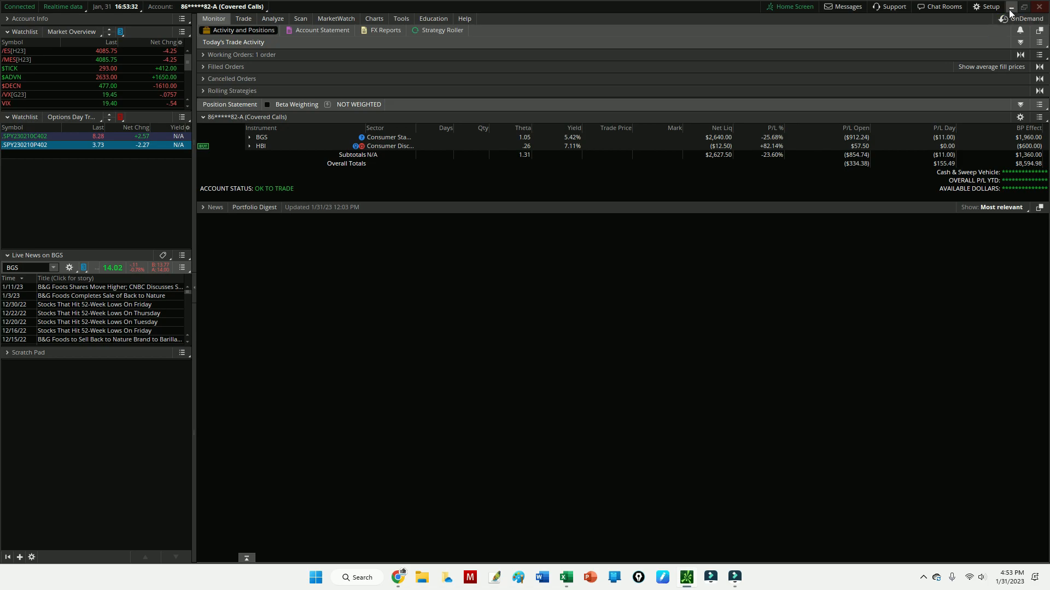
left_click(250, 137)
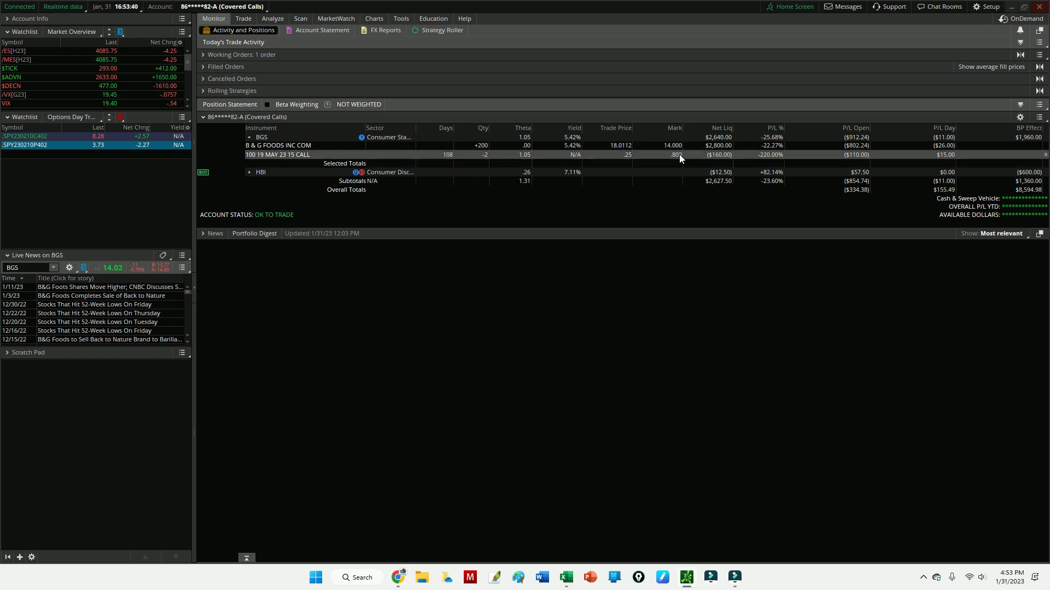
left_click(248, 138)
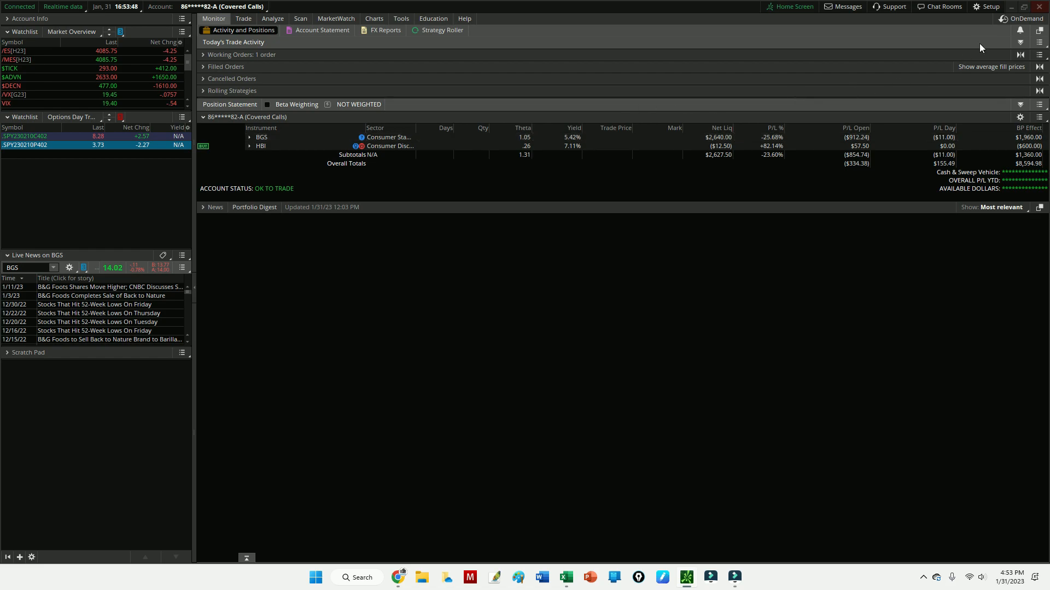
- Switch to the Excel covered call calculator and clear the share sale quantities and prices in rows 9 and 10
left_click(1011, 7)
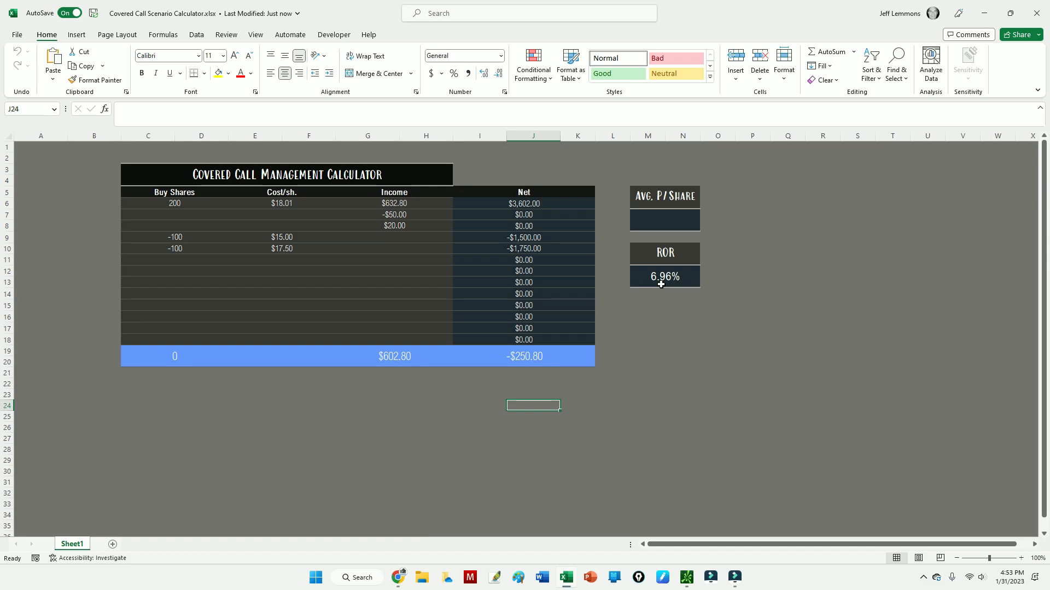
left_click_drag(148, 237, 306, 249)
right_click(276, 243)
left_click(339, 376)
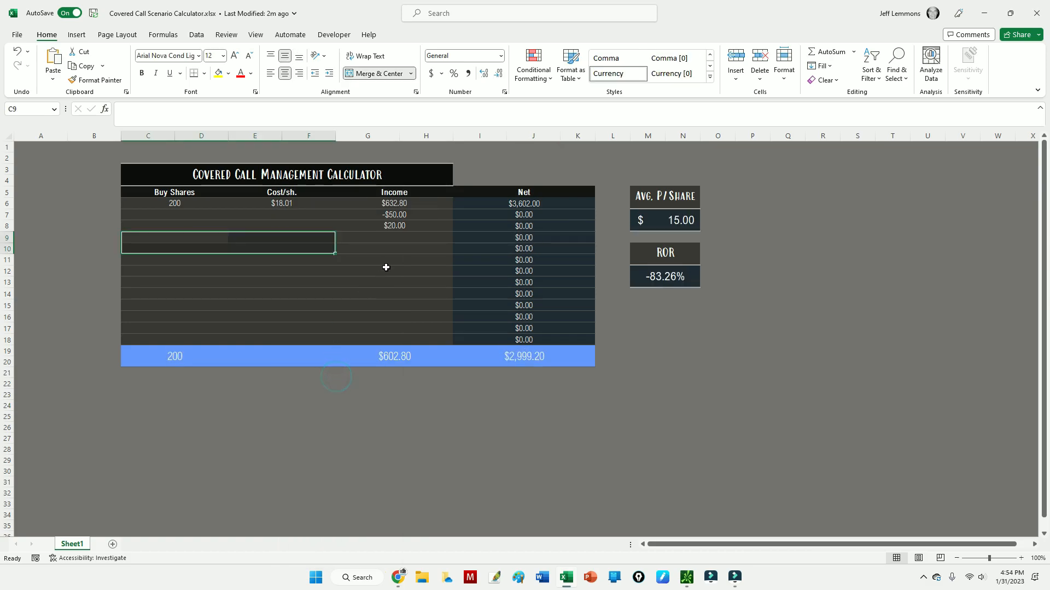
- Clear the income entries in rows 7 and 8 of the calculator
left_click_drag(401, 214, 401, 225)
right_click(402, 224)
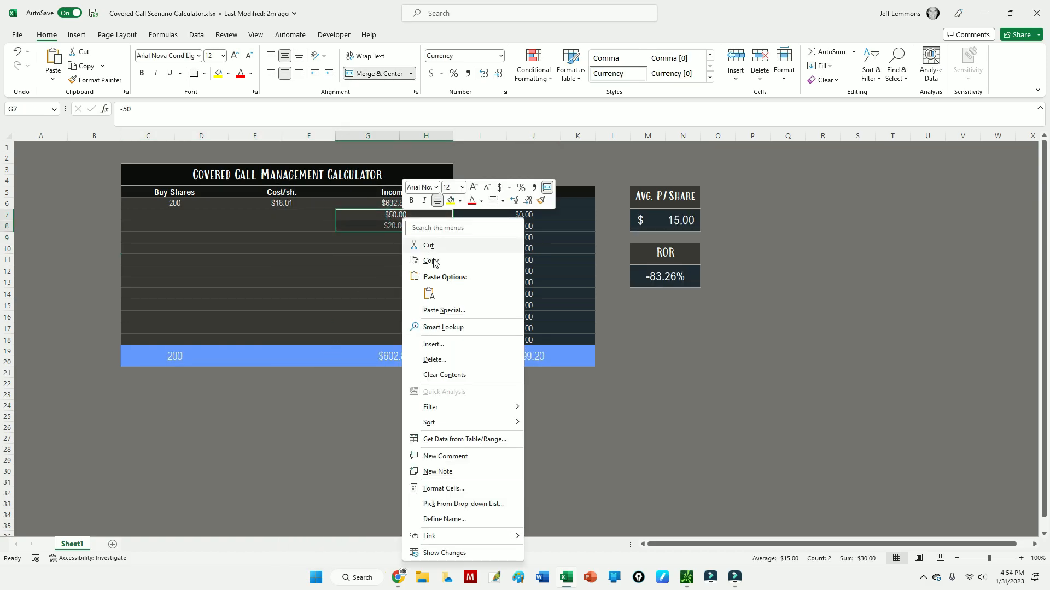
left_click(444, 375)
left_click(242, 240)
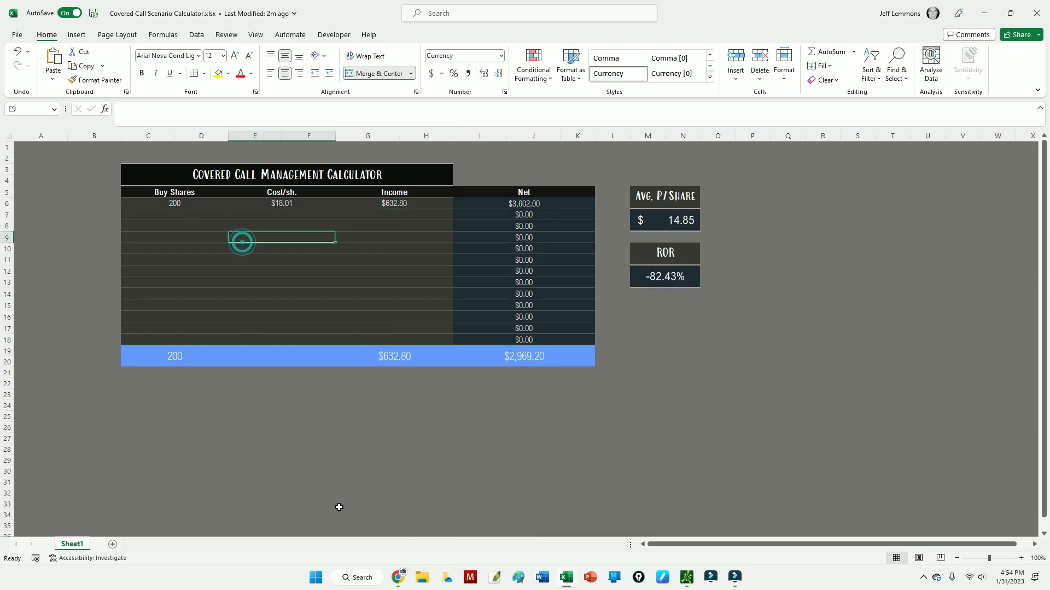
- Compare the BGS stock and call legs in thinkorswim with the income and net totals in the Excel calculator
left_click(686, 577)
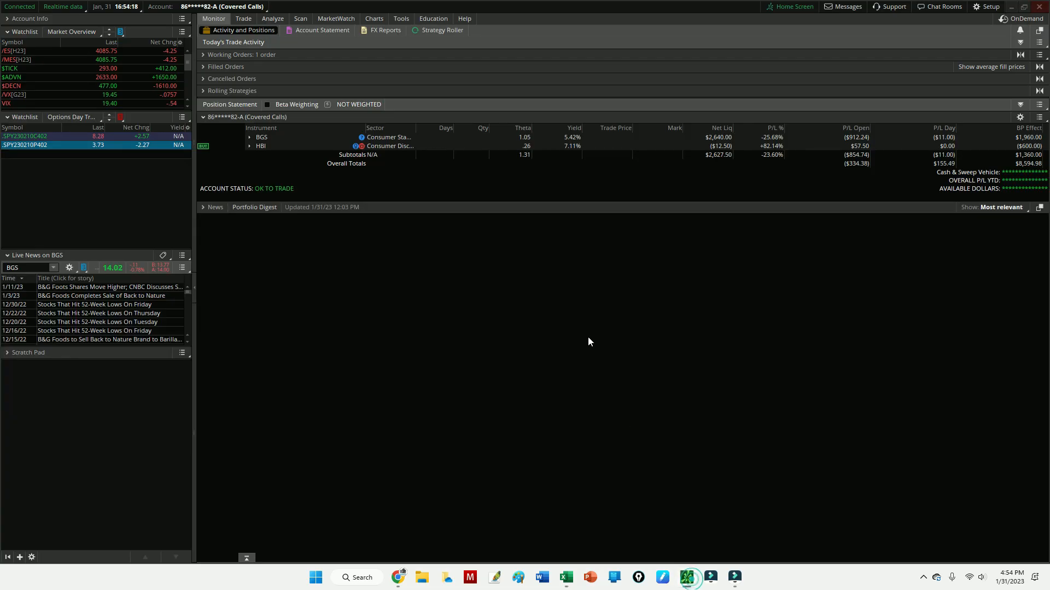
left_click(249, 138)
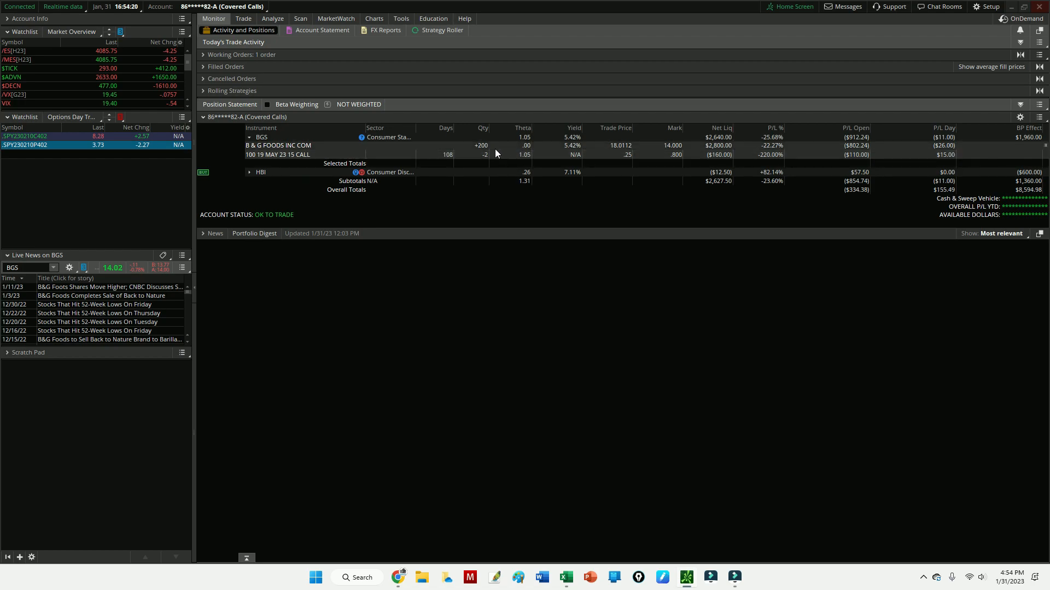
left_click(628, 146)
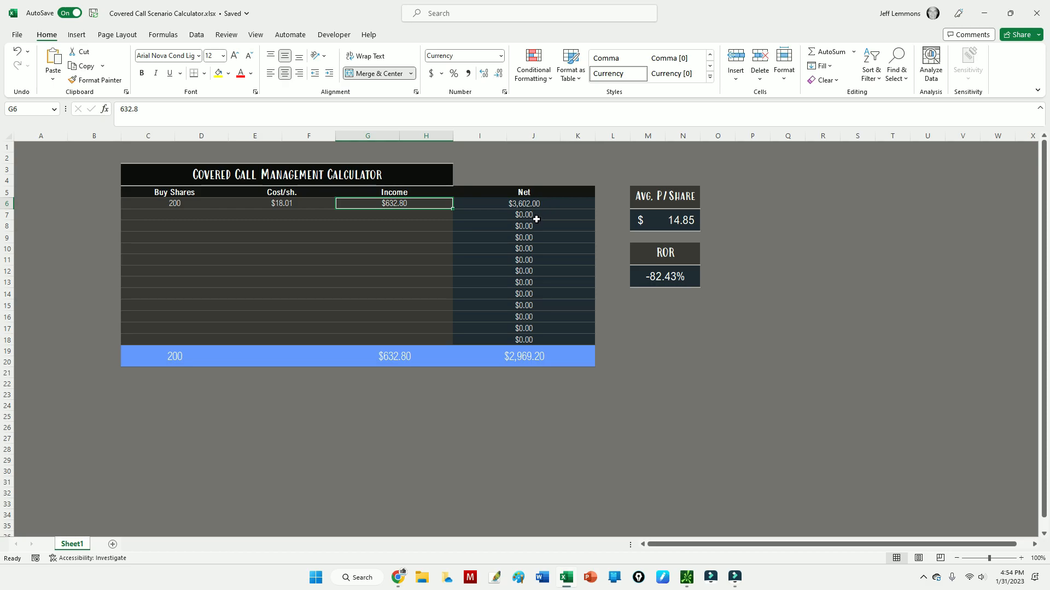
left_click(405, 358)
left_click(521, 360)
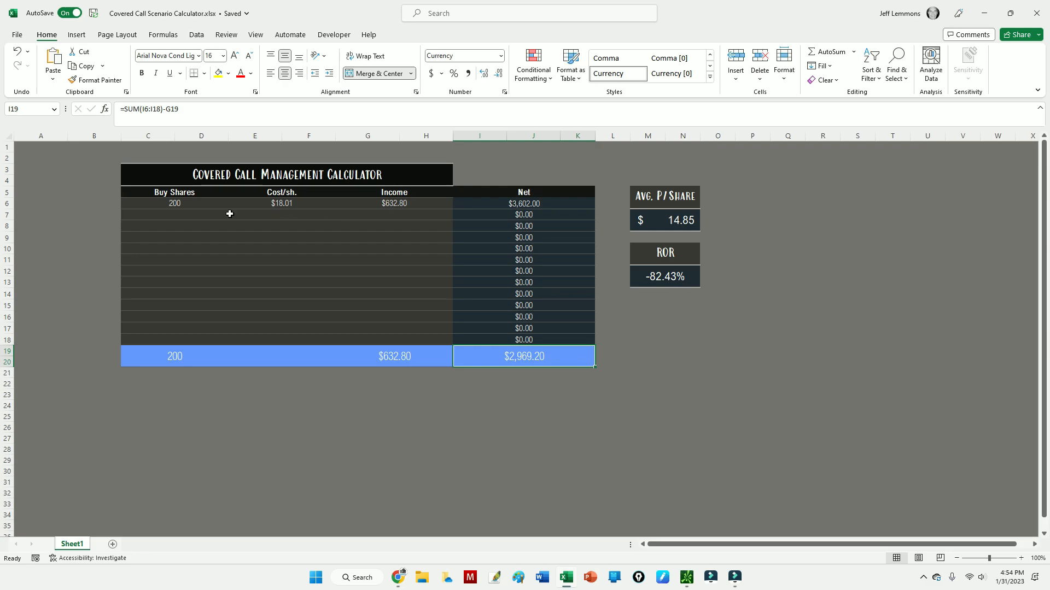
- Test an assignment in row 7 by entering -200 shares at a cost per share of 15
left_click(185, 216)
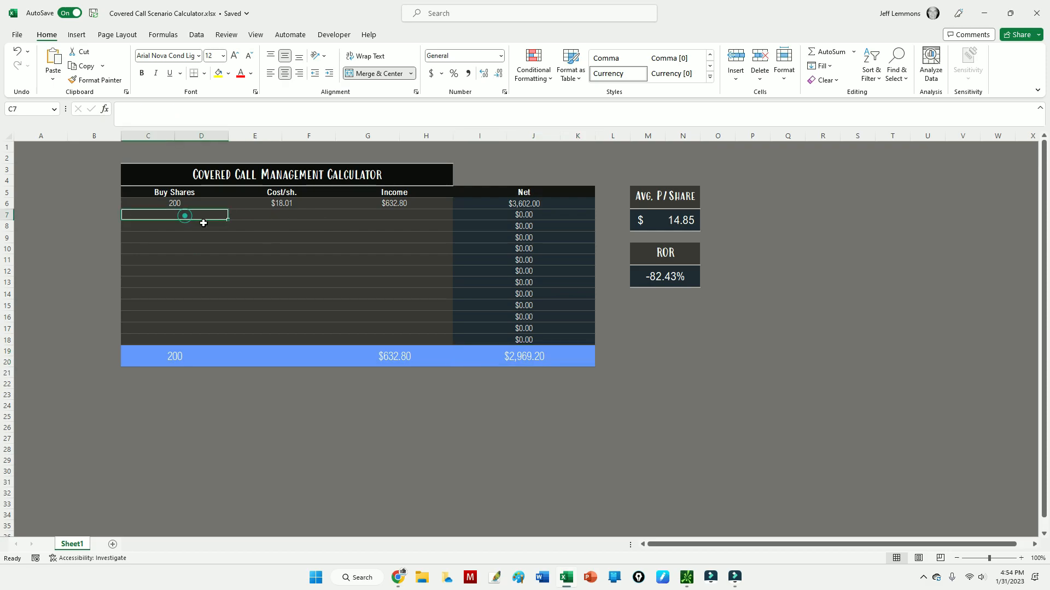
type("-200")
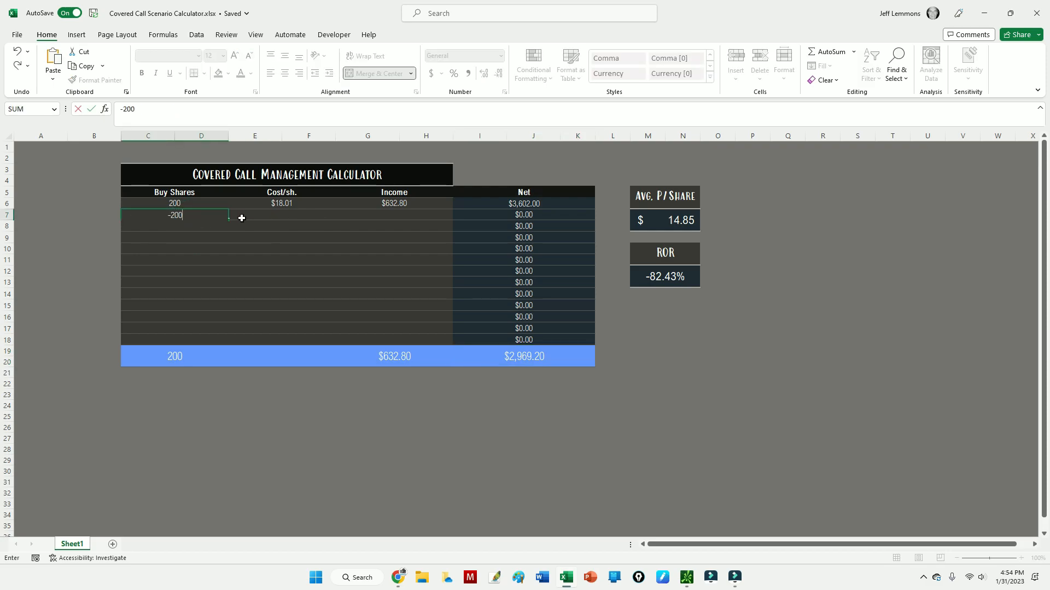
left_click(270, 214)
type("15")
key("Return")
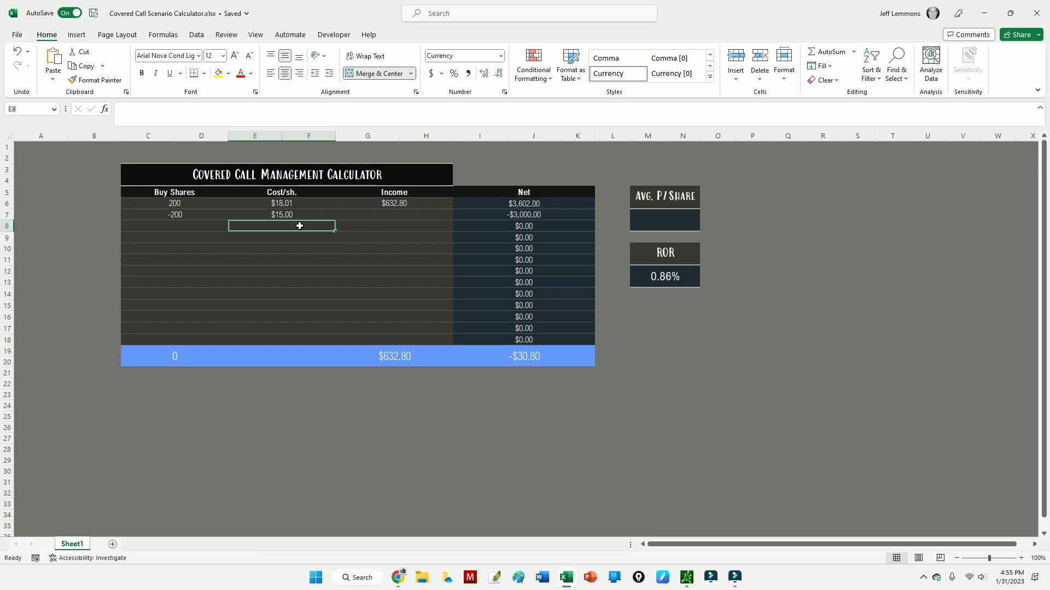
- Clear the share quantity and cost per share from row 7
left_click(187, 215)
key("BackSpace")
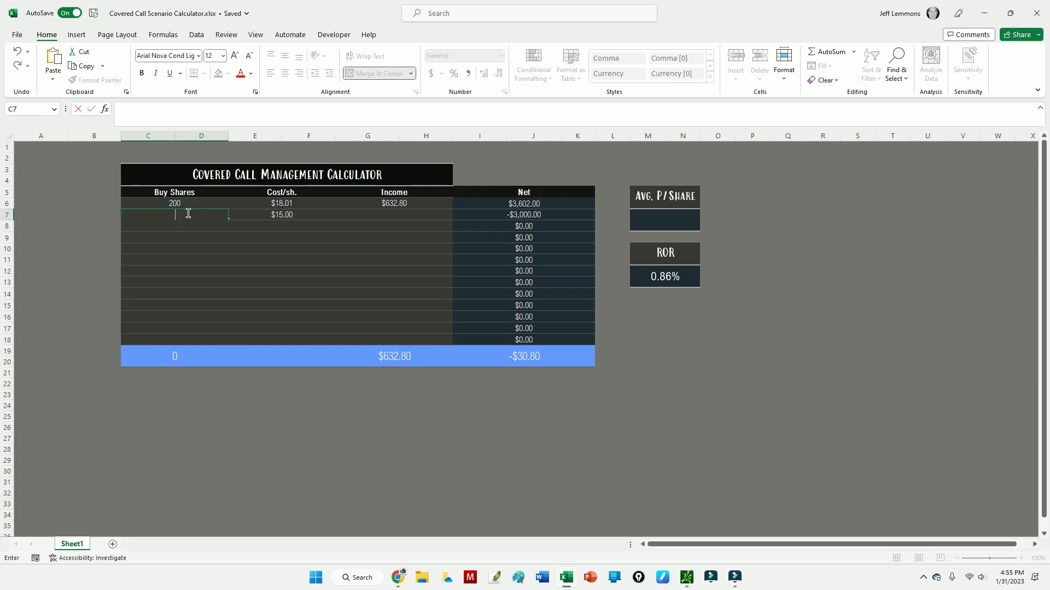
left_click(269, 213)
key("BackSpace")
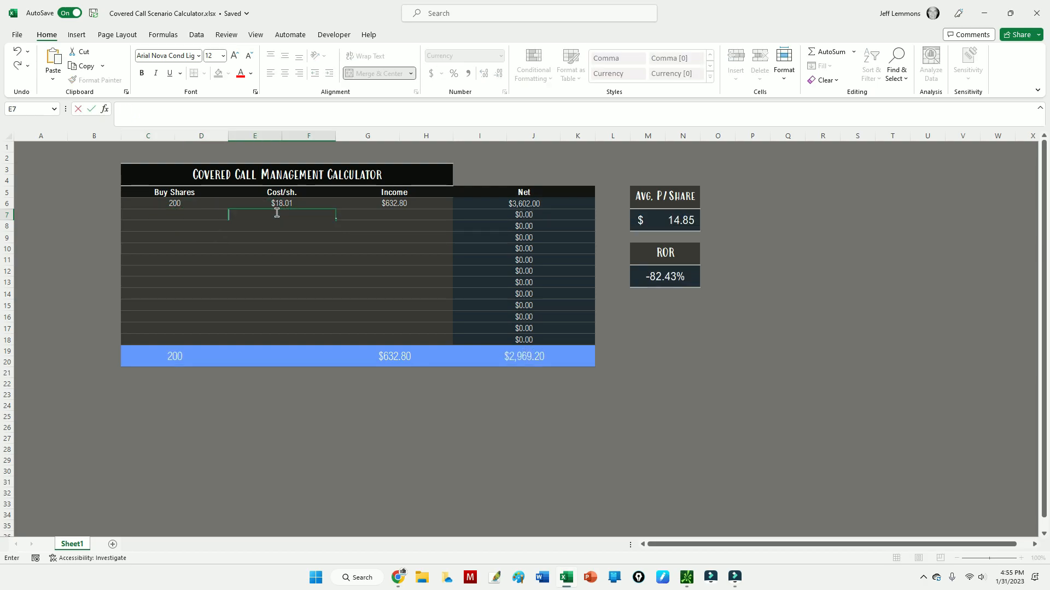
left_click(284, 239)
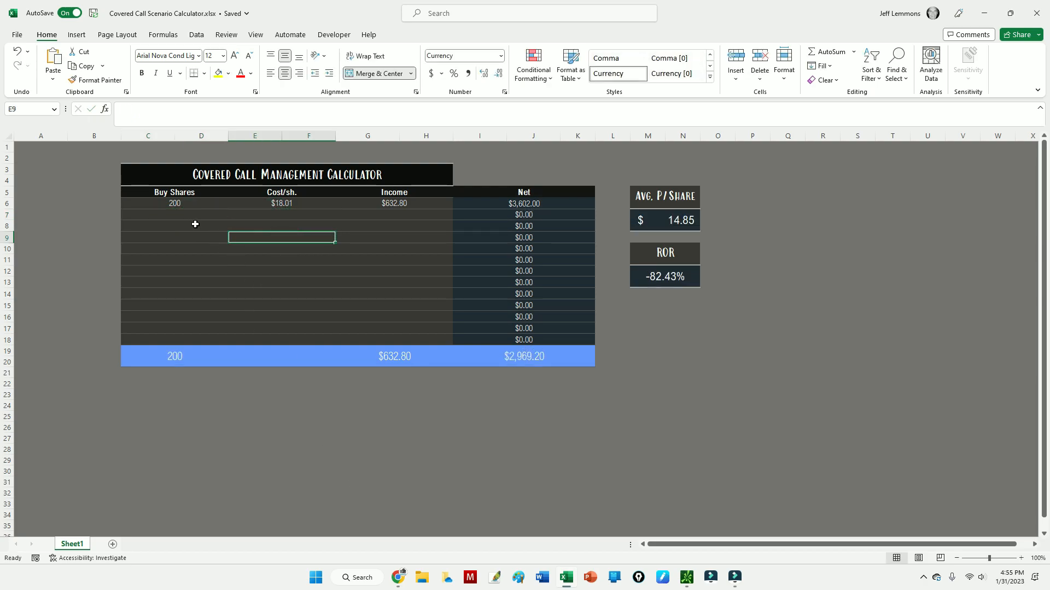
- Check the BGS call leg in thinkorswim and enter -50 as the row 7 income in the Excel calculator
left_click(689, 581)
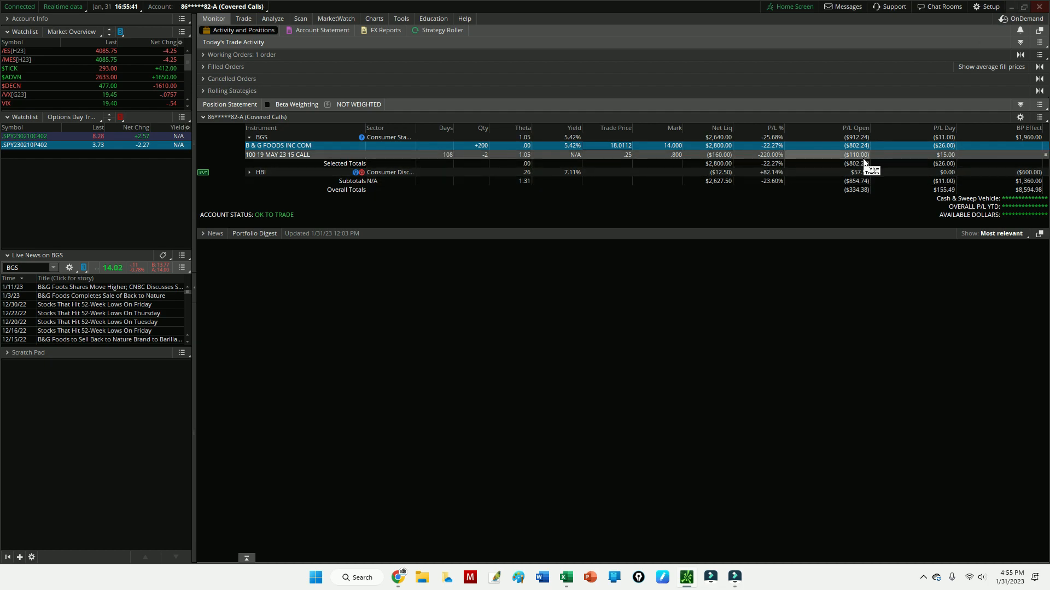
left_click(1011, 7)
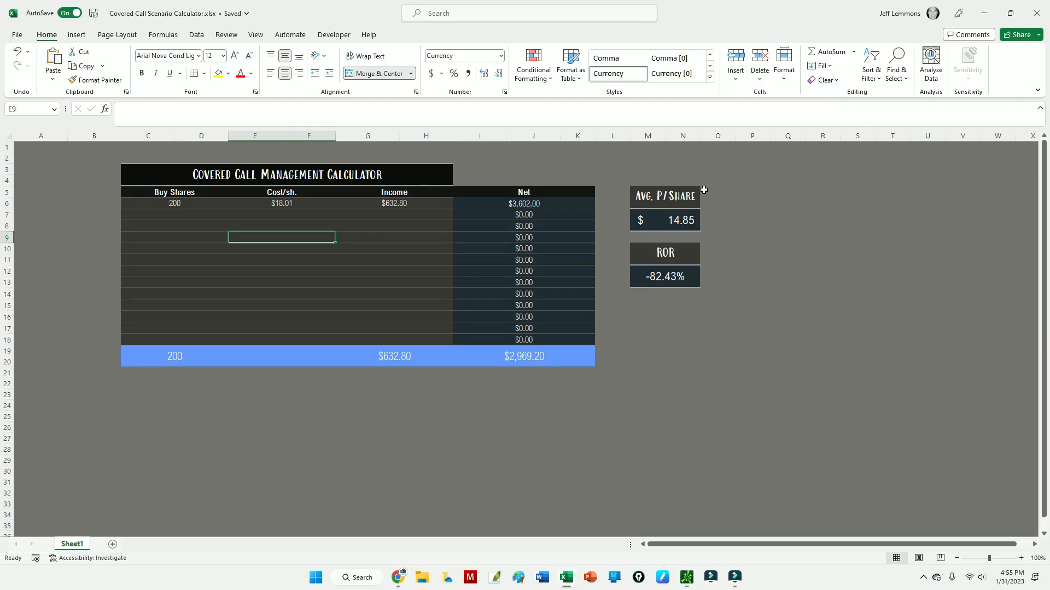
left_click(394, 215)
type("-50")
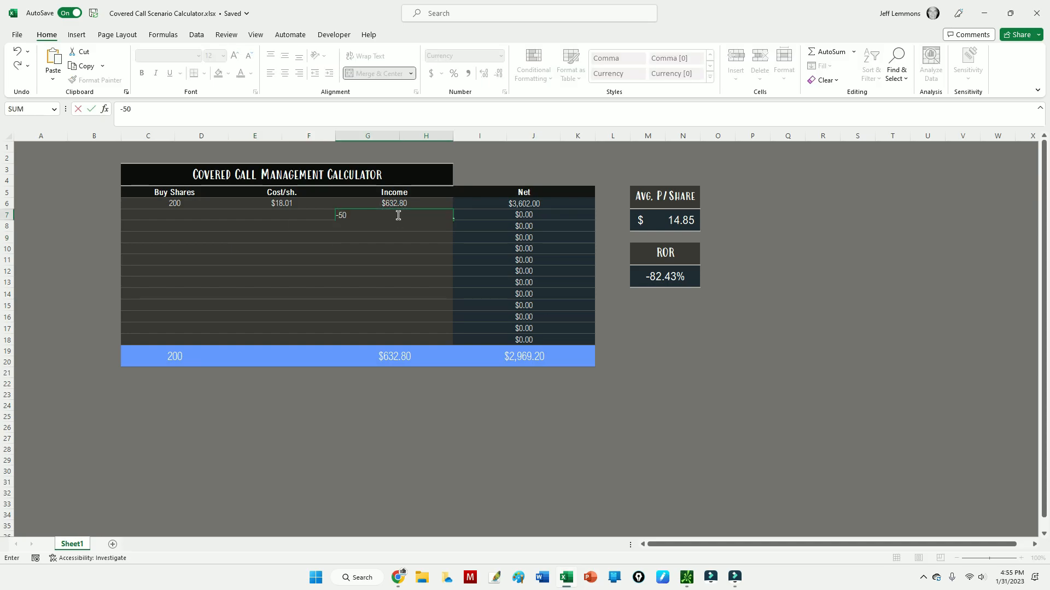
key("Return")
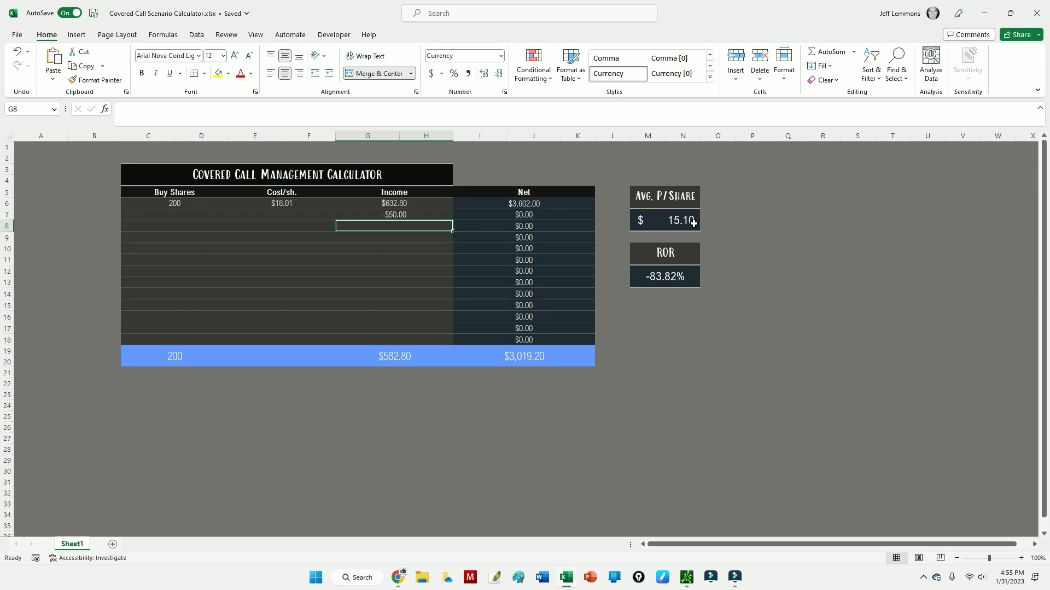
- Enter 20 as the row 8 income, checking the 19 MAY 23 BGS call prices in thinkorswim's option chain
left_click(179, 227)
left_click(398, 226)
type("20")
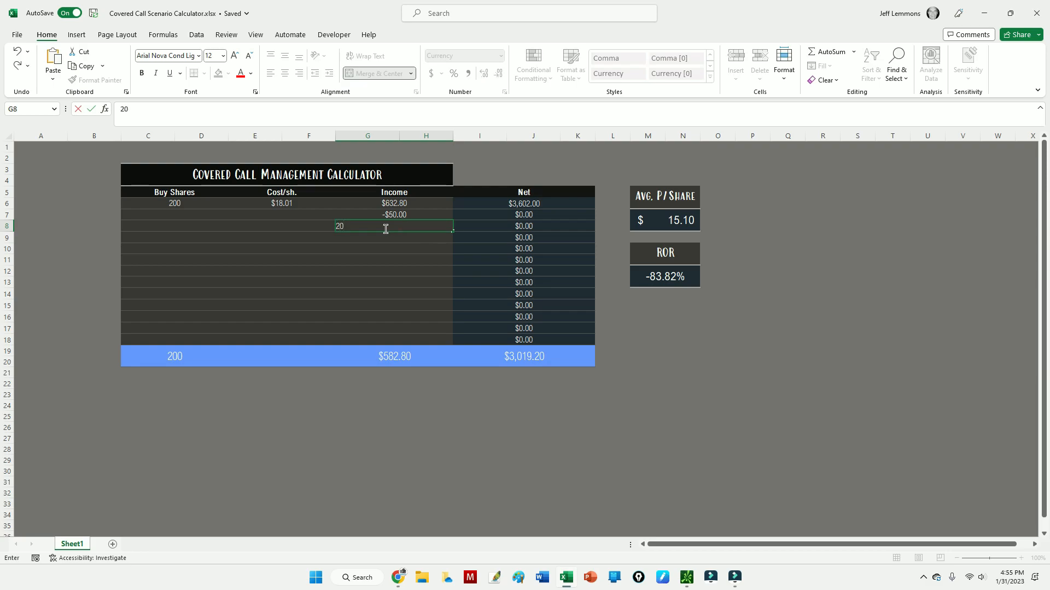
left_click(690, 578)
left_click(246, 18)
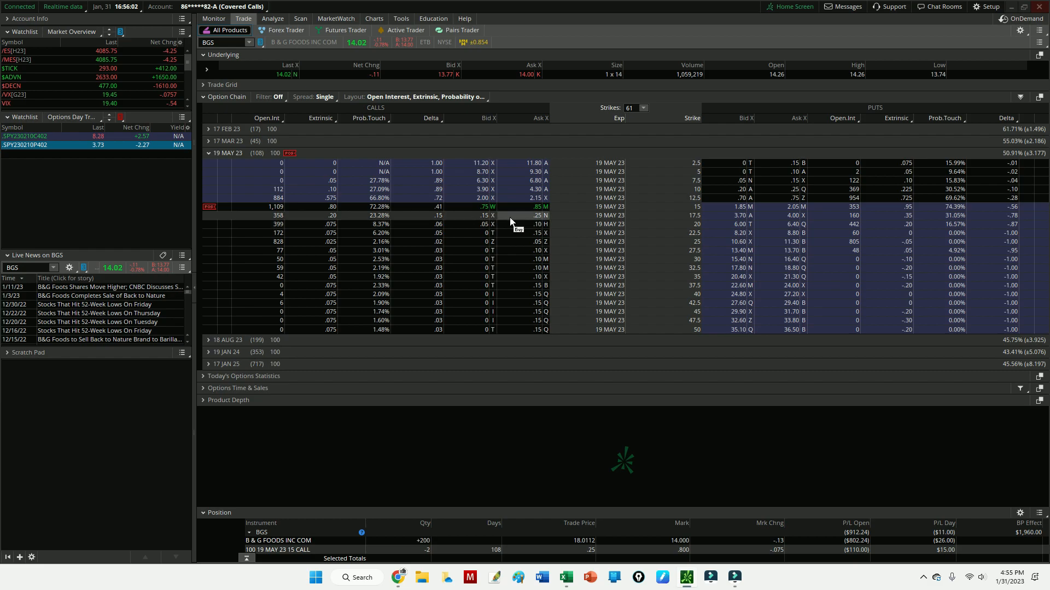
left_click(1011, 7)
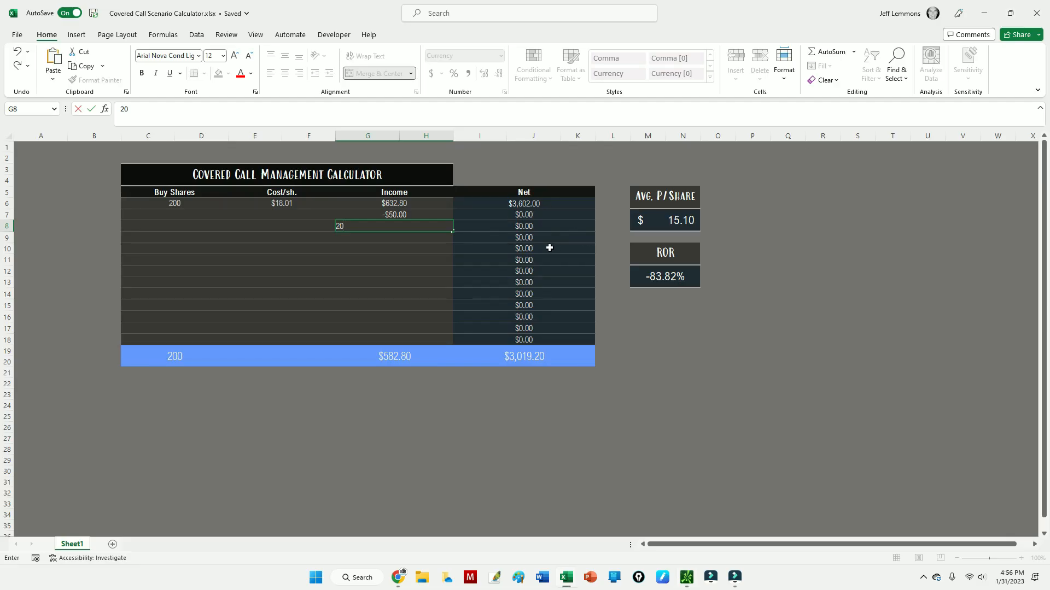
left_click(424, 241)
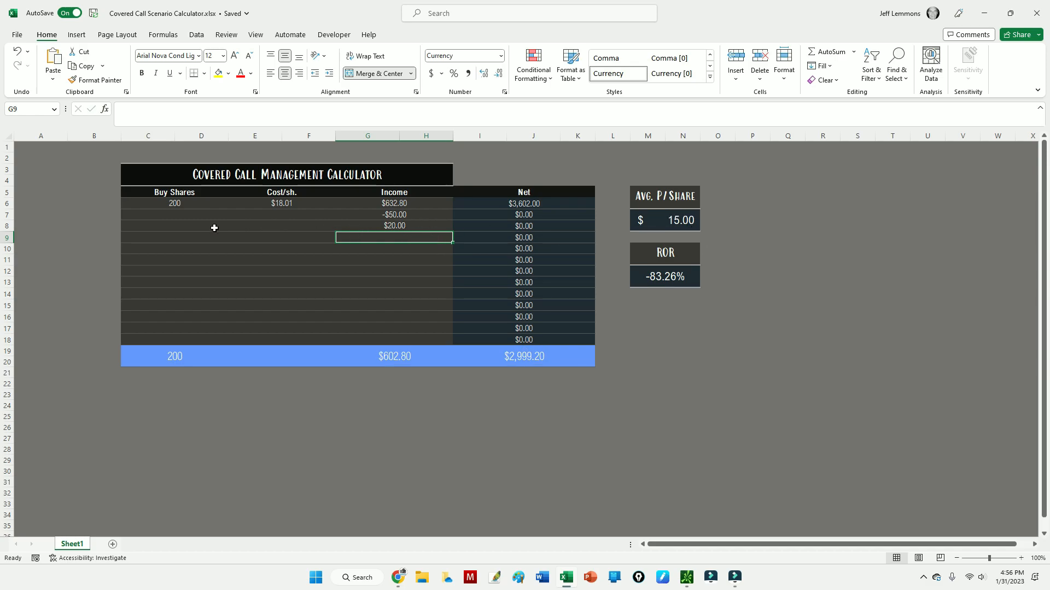
- Enter a sale of -100 shares at a cost per share of 15 in row 8
left_click(176, 224)
type("-100")
left_click(269, 226)
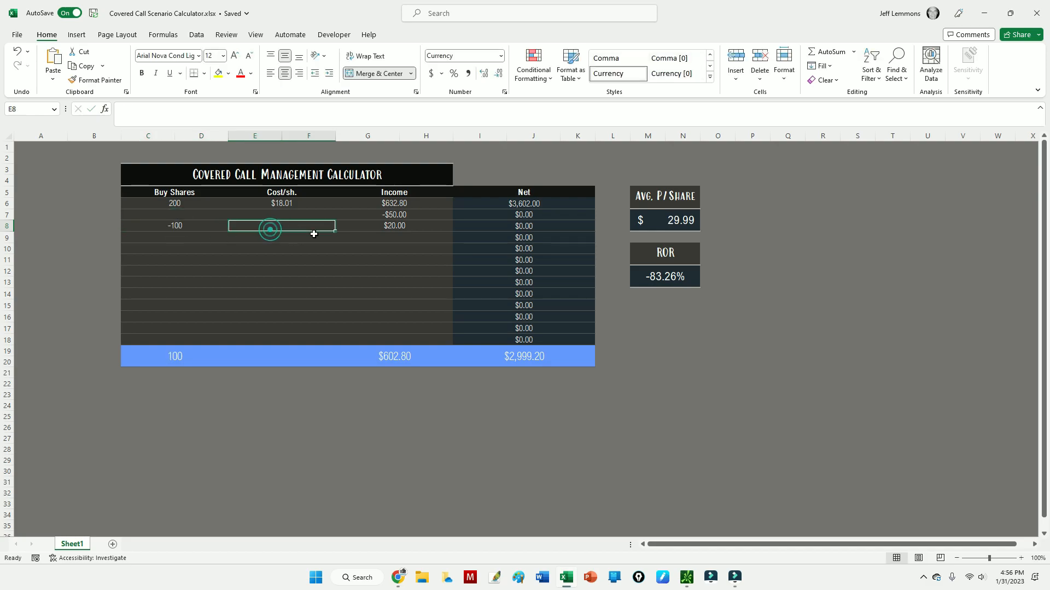
type("15")
- Record a -100 share sale at $17.50 in row 9 and move the -100 share sale at $15.00 to row 10
left_click(175, 239)
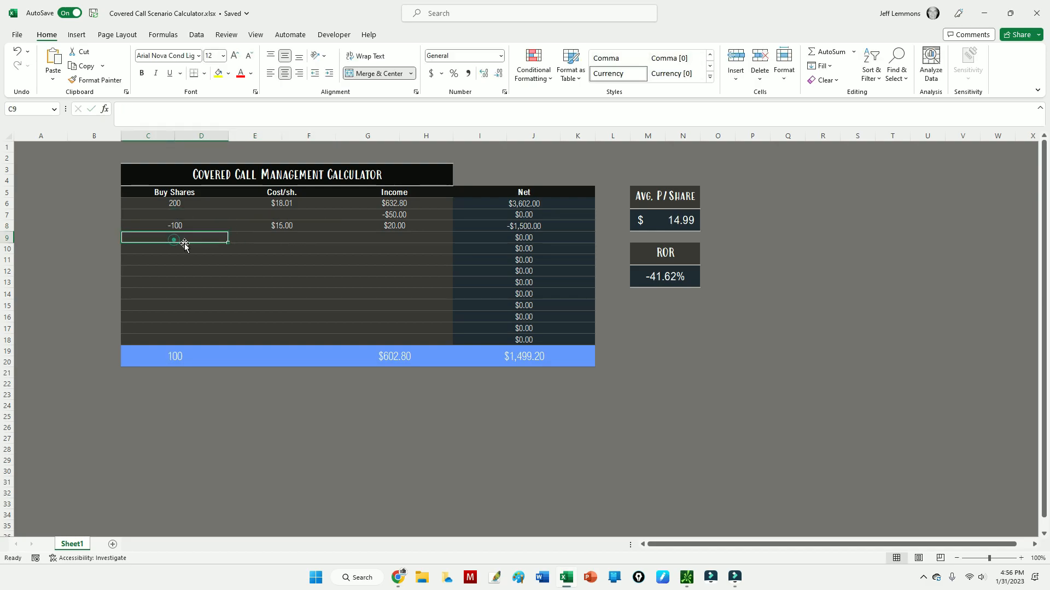
type("-10")
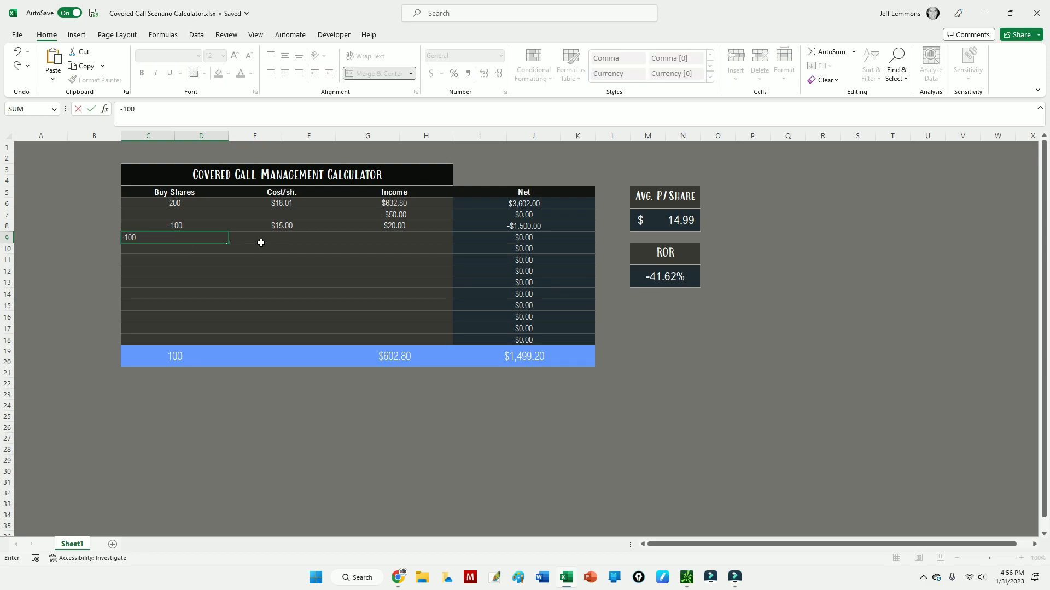
type("0")
left_click(261, 243)
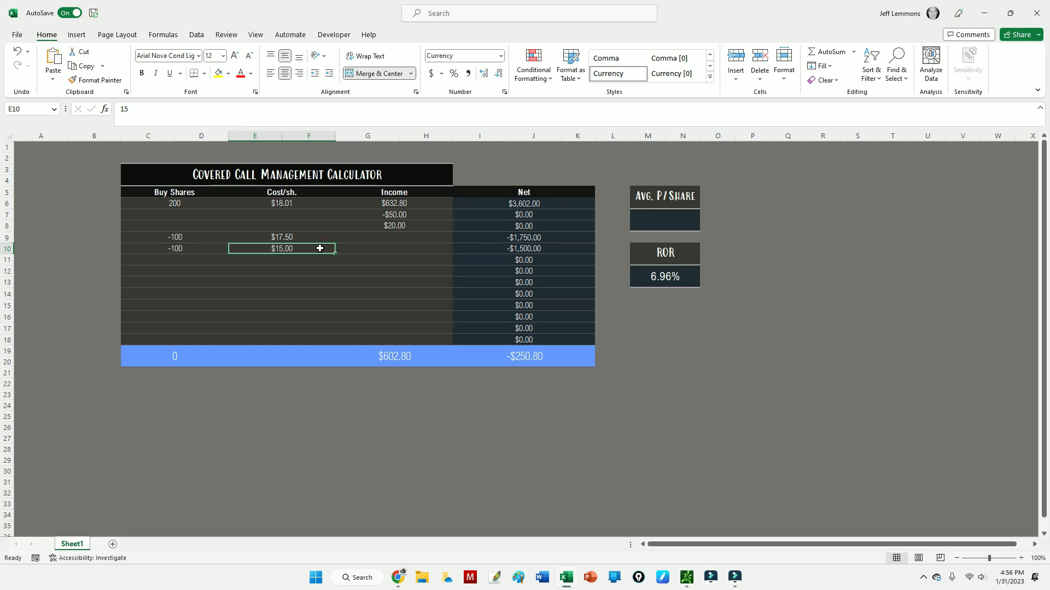
- Inspect the ROR formula and the share quantity and price of the sale in row 10
left_click(670, 280)
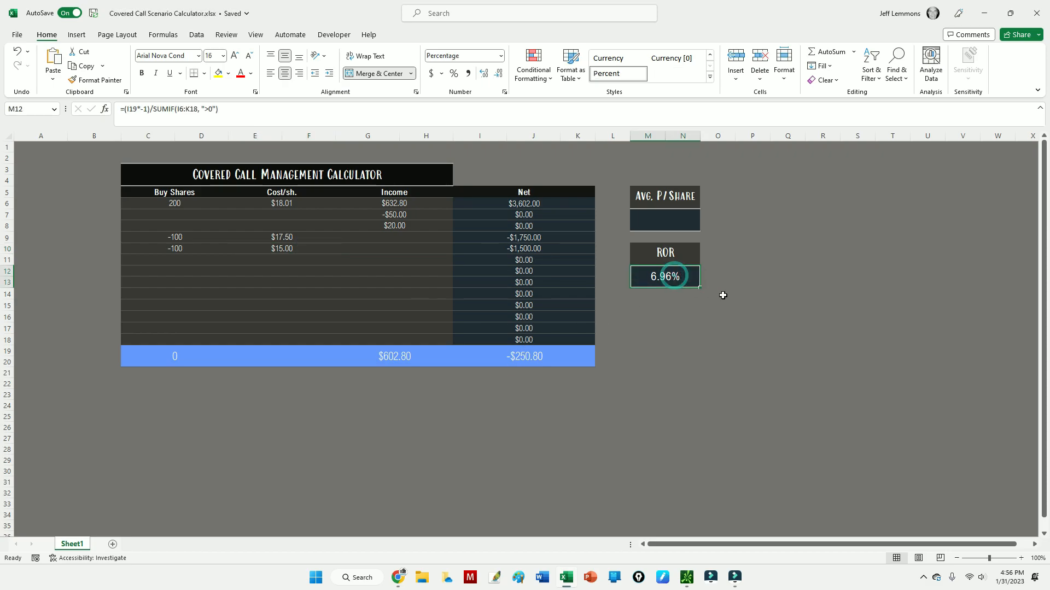
left_click(690, 316)
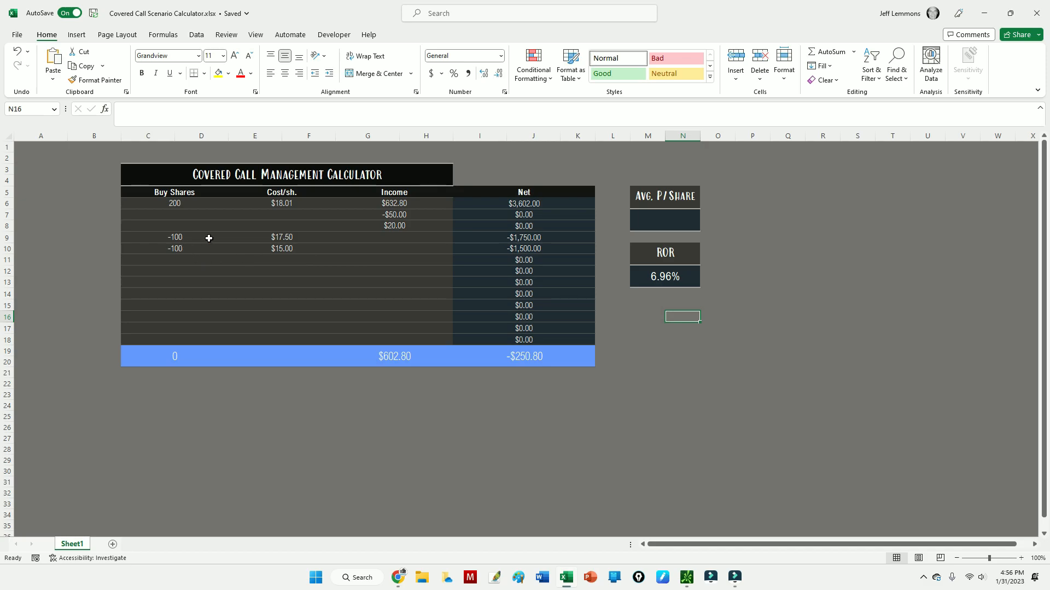
left_click(178, 250)
left_click(287, 246)
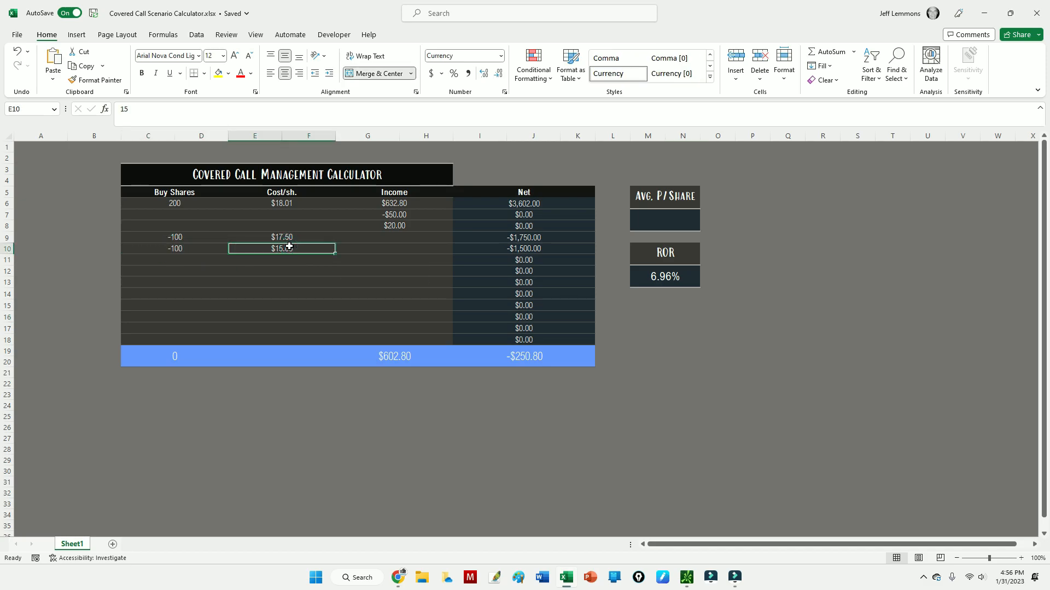
- Set the row 7 income to -100 and enter 20 as the row 8 income
left_click(391, 214)
type("-100")
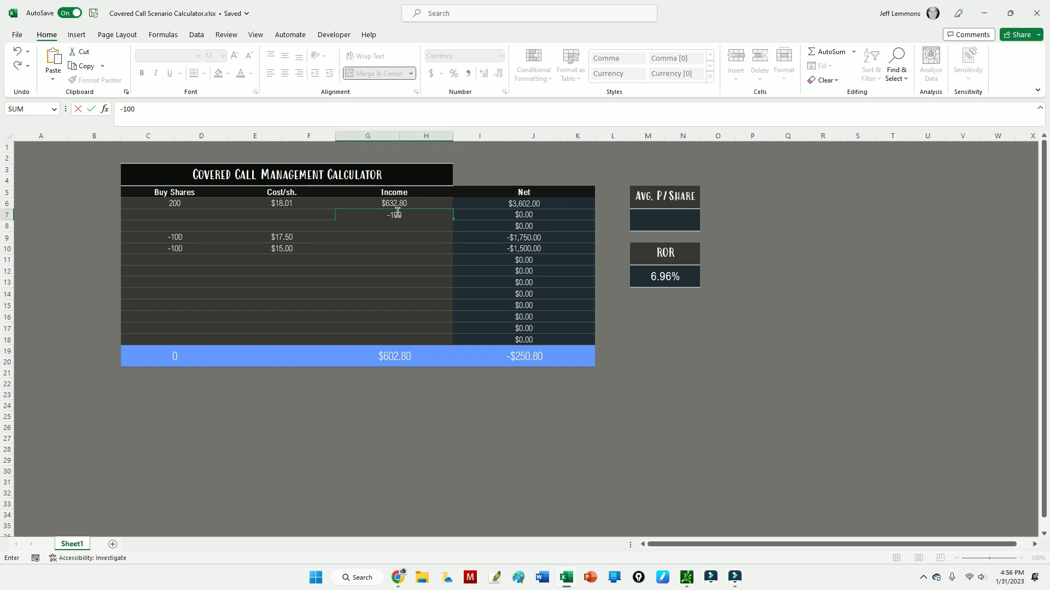
key("Return")
type("20")
- Change the cost per share of the -100 share sale in row 10 to 17.5
left_click(284, 247)
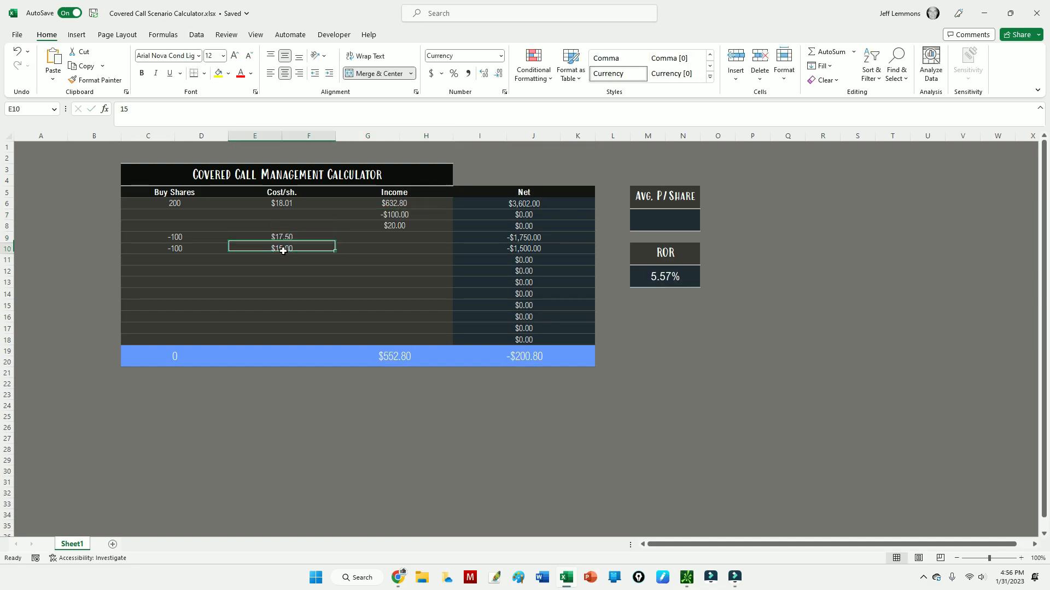
type("17.5")
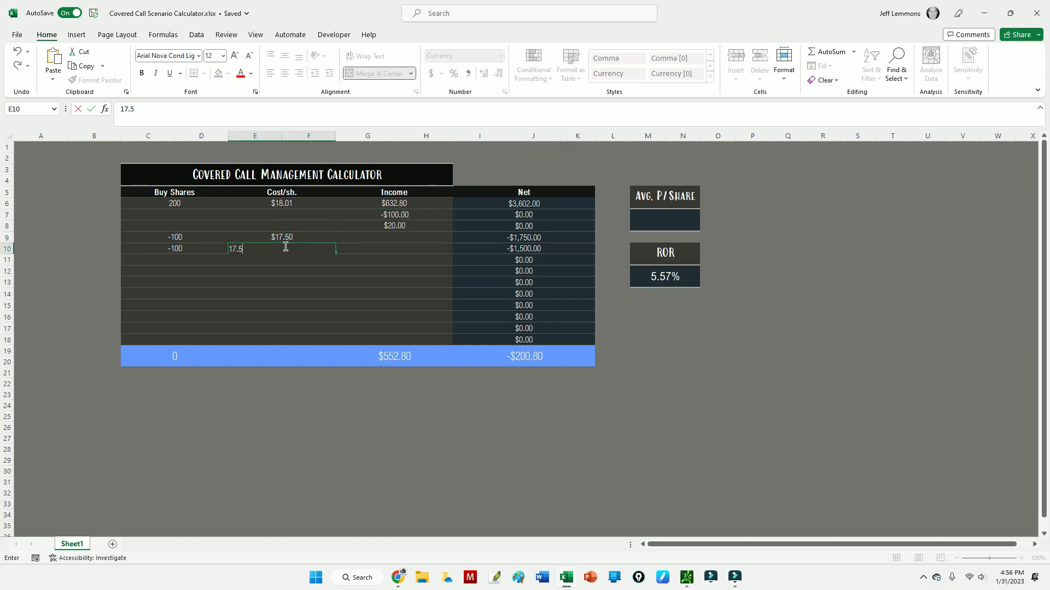
key("Return")
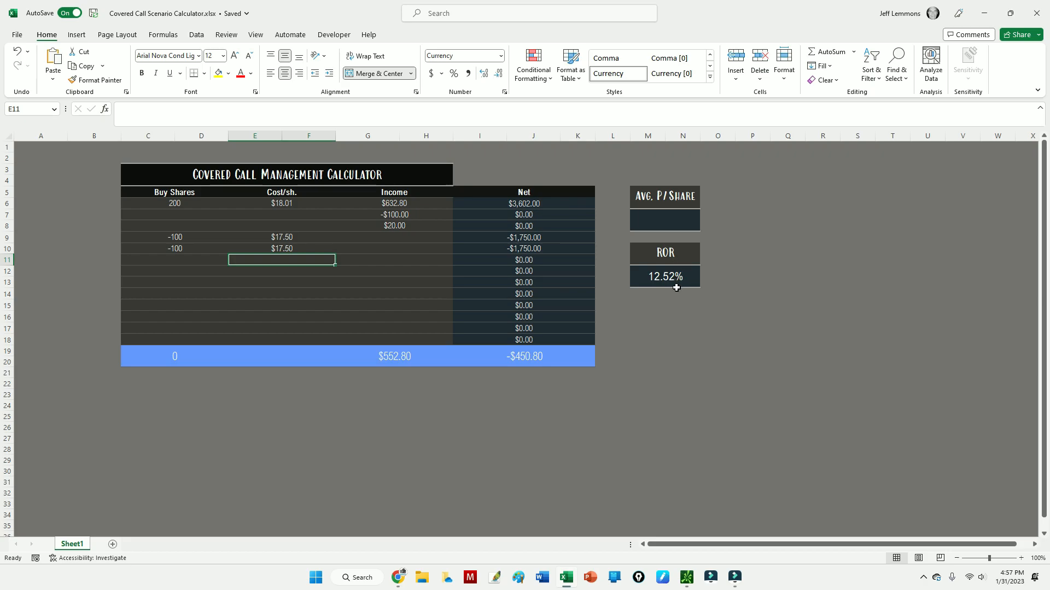
- Set the row 8 income to 40 and enter 50 as the row 9 income
left_click(394, 226)
type("40")
key("ctrl+Return")
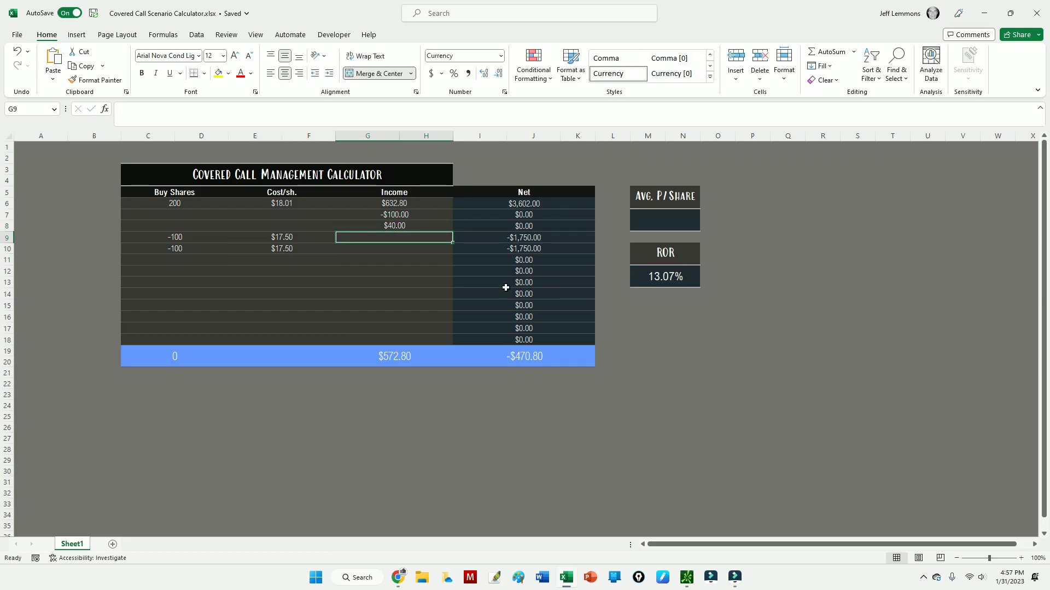
left_click(681, 340)
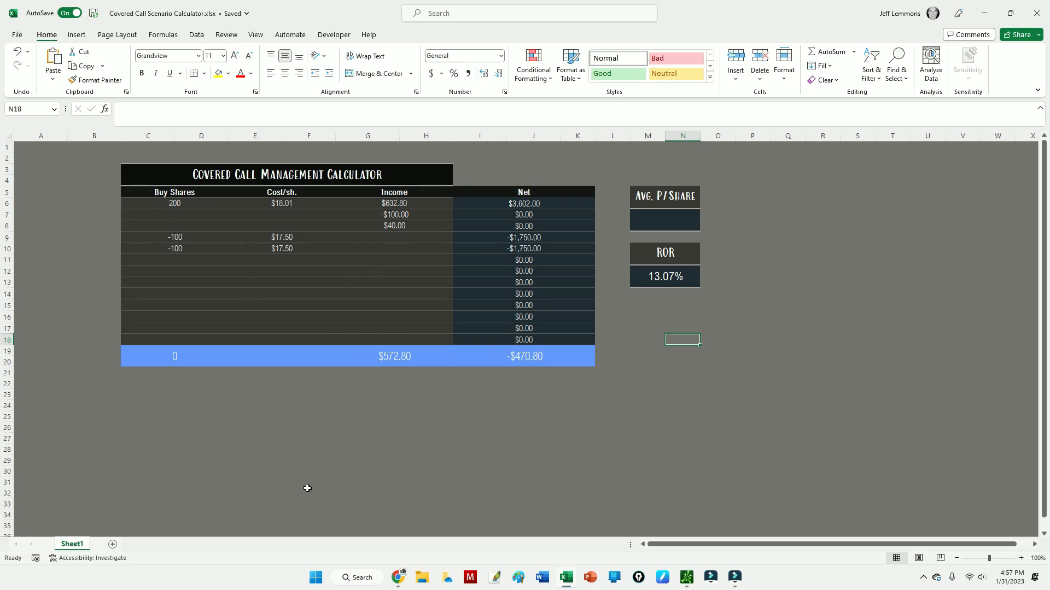
left_click(404, 239)
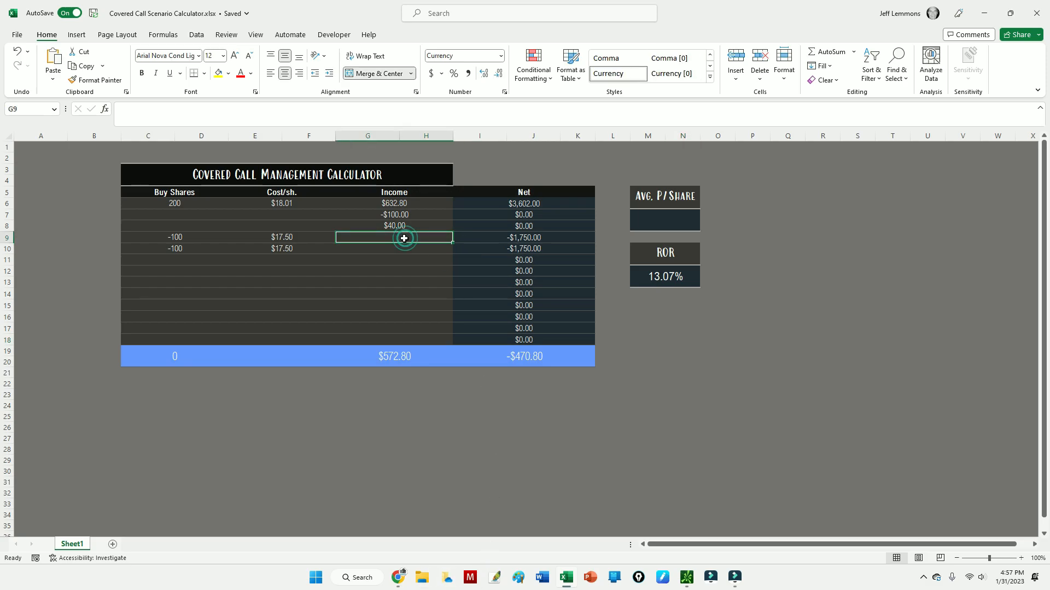
type("50")
key("Return")
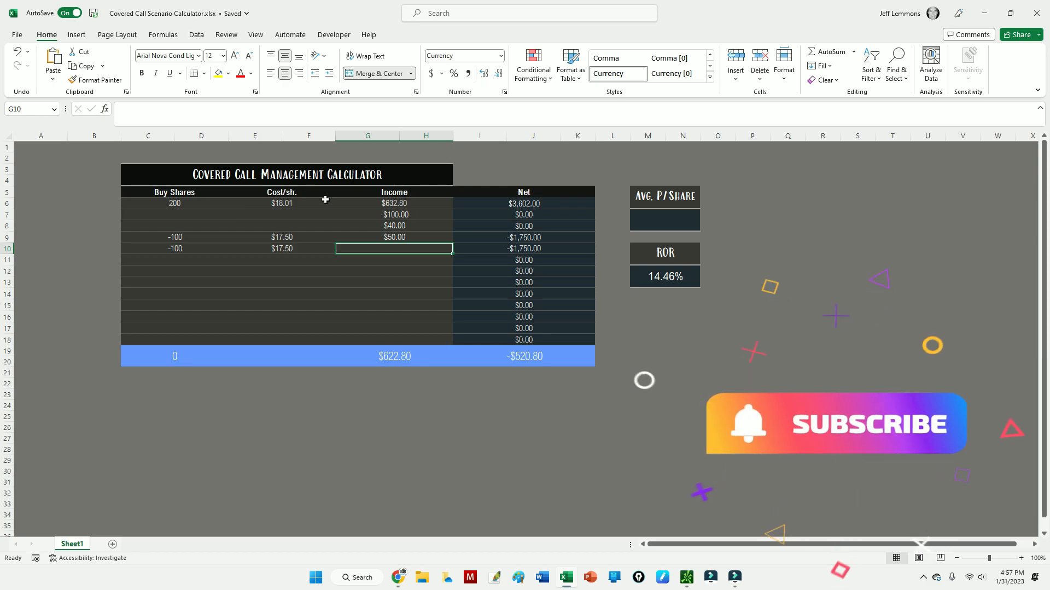
left_click(388, 273)
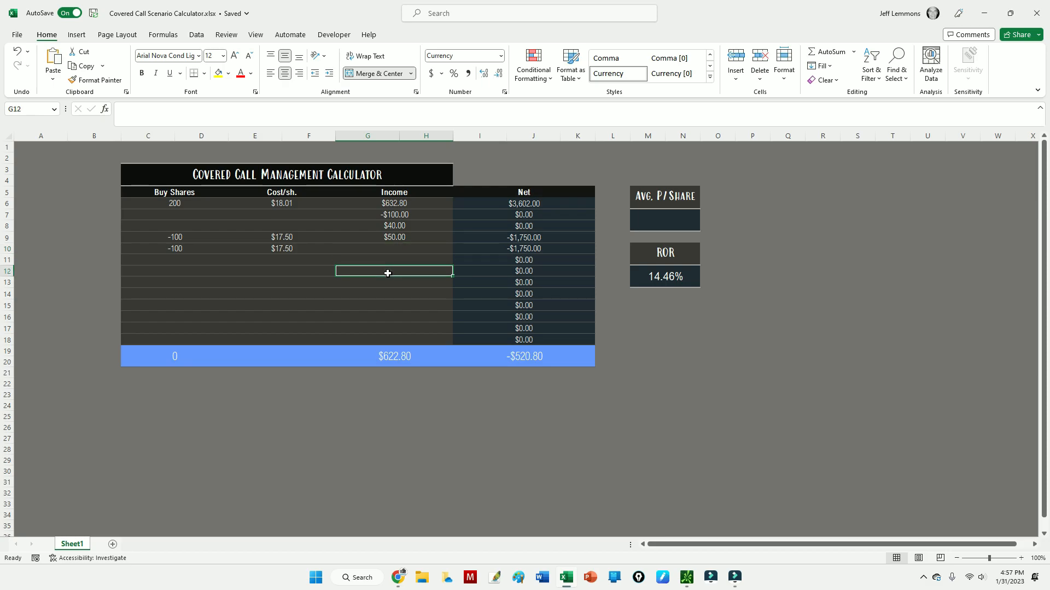